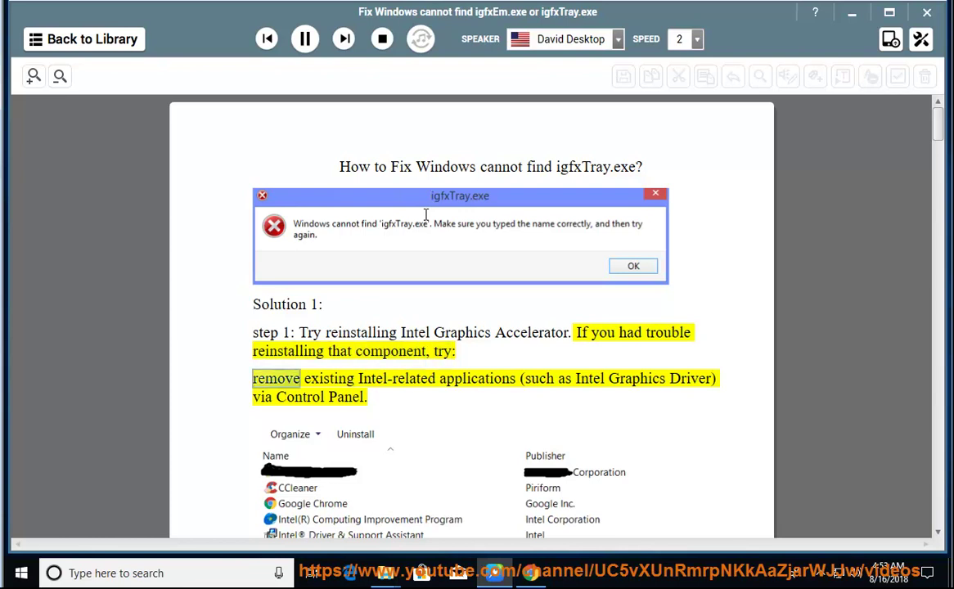
{"action": "scroll", "coordinate": [351, 418], "scroll_direction": "down", "scroll_amount": 1}
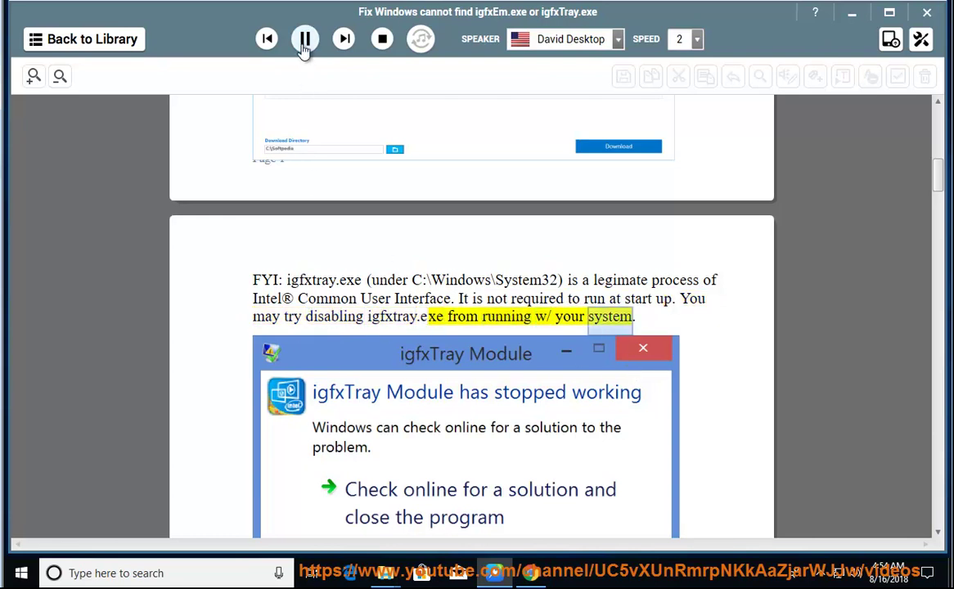
{"action": "scroll", "coordinate": [543, 334], "scroll_direction": "up", "scroll_amount": 5}
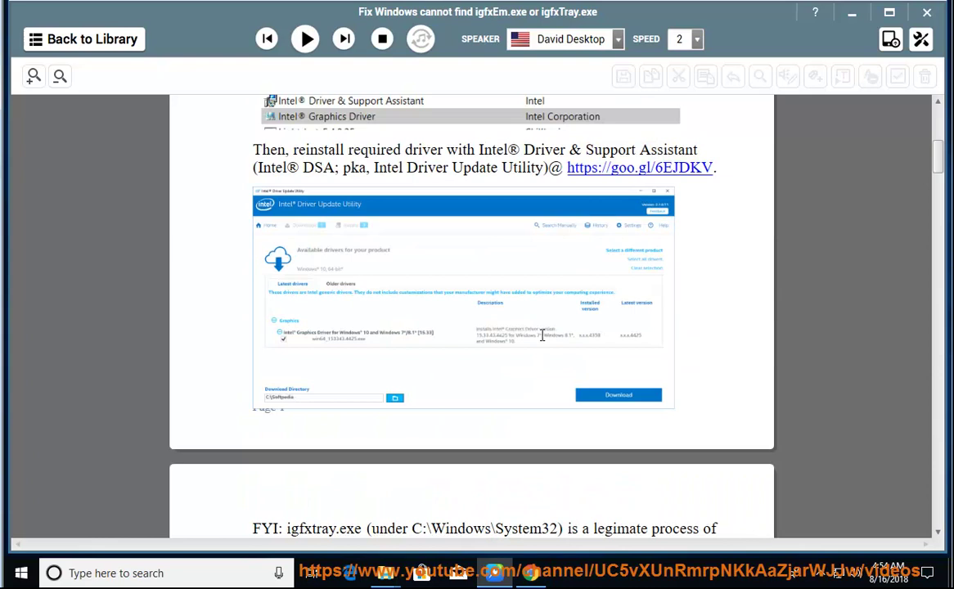
{"action": "left_click_drag", "start_coordinate": [715, 274], "coordinate": [578, 274]}
{"action": "right_click", "coordinate": [586, 275]}
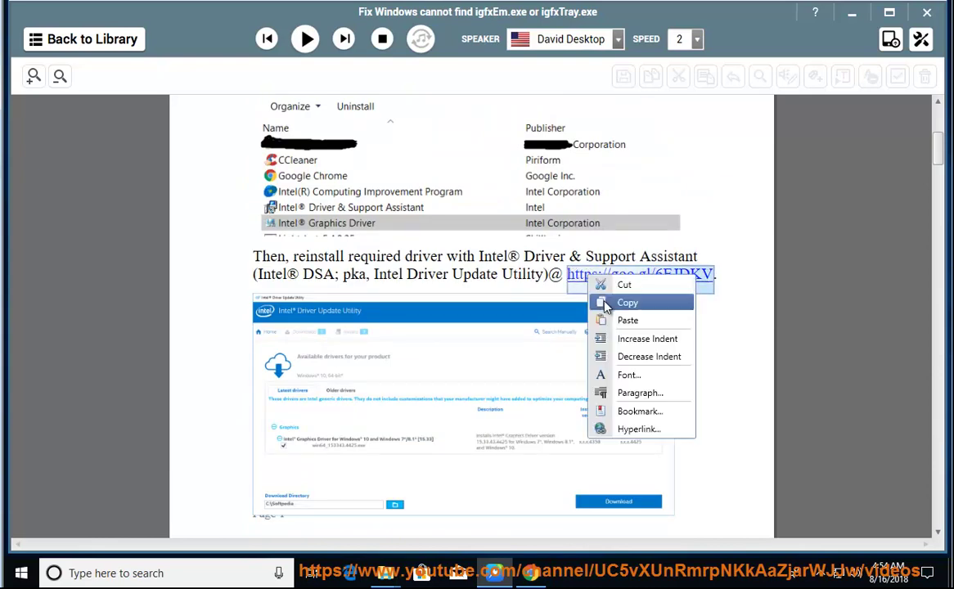
{"action": "left_click", "coordinate": [607, 300]}
- Minimize the reader and load the copied Intel link in a new Firefox tab
{"action": "left_click", "coordinate": [852, 13]}
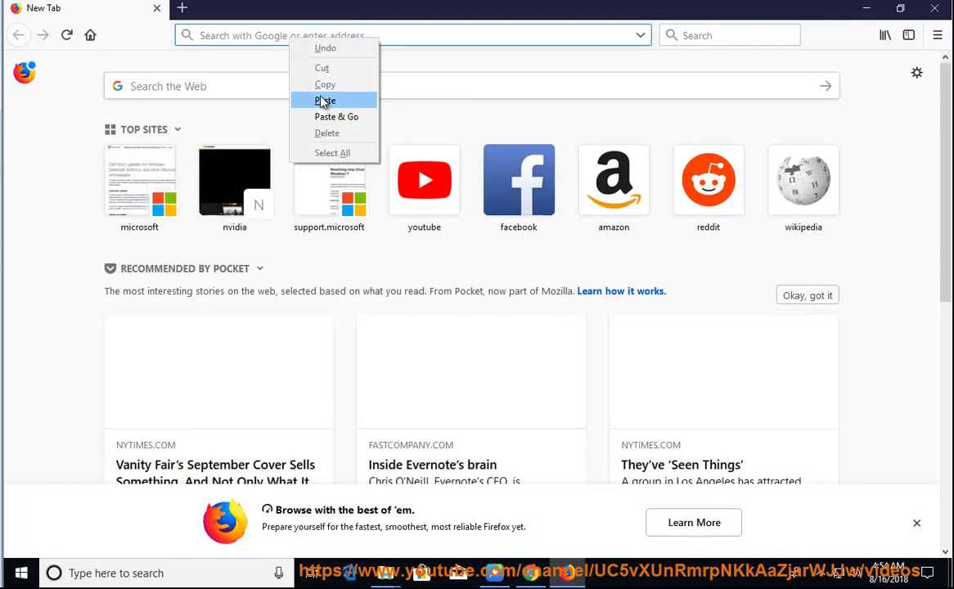
{"action": "left_click", "coordinate": [321, 100]}
{"action": "key", "text": "Return"}
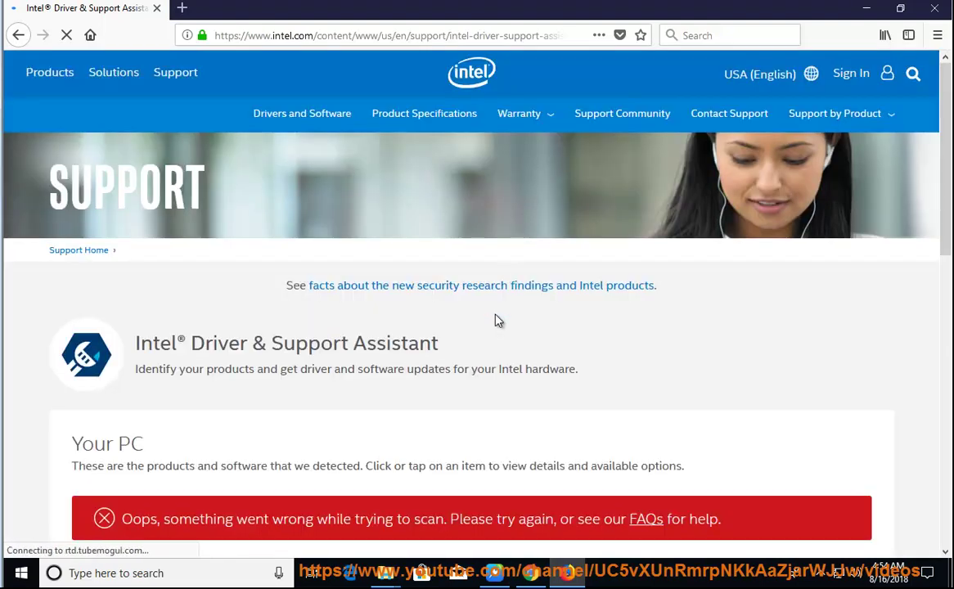
- Highlight the Intel Driver & Support Assistant title and its description on the web page, and minimize the browser
{"action": "left_click_drag", "start_coordinate": [450, 349], "coordinate": [128, 351]}
{"action": "left_click", "coordinate": [286, 375]}
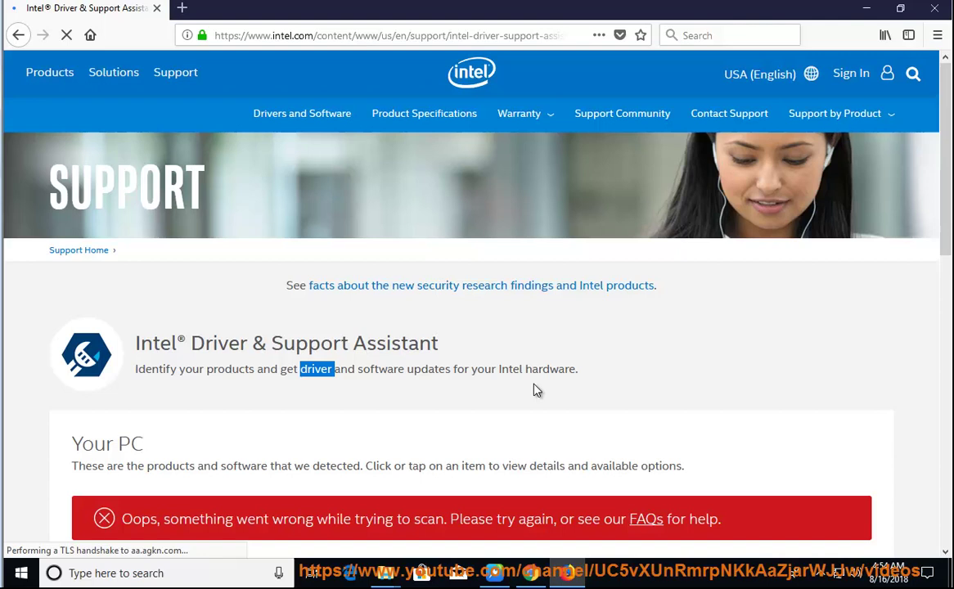
{"action": "left_click_drag", "start_coordinate": [595, 367], "coordinate": [133, 368]}
{"action": "left_click", "coordinate": [278, 367]}
{"action": "left_click", "coordinate": [867, 8]}
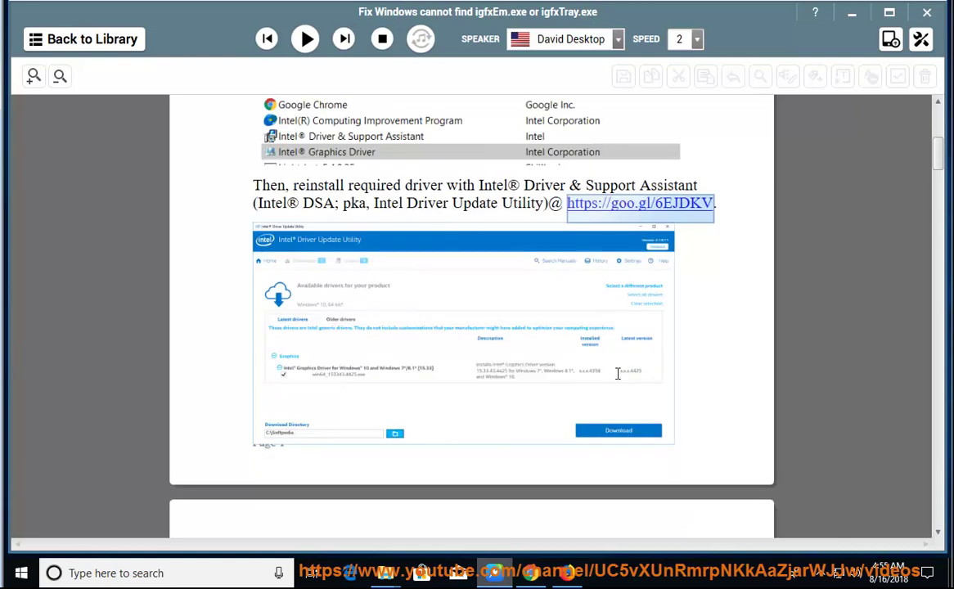
- Highlight the advice on disabling igfxtray.exe, look through Task Manager's startup programs, and minimize Task Manager
{"action": "scroll", "coordinate": [617, 373], "scroll_direction": "down", "scroll_amount": 3}
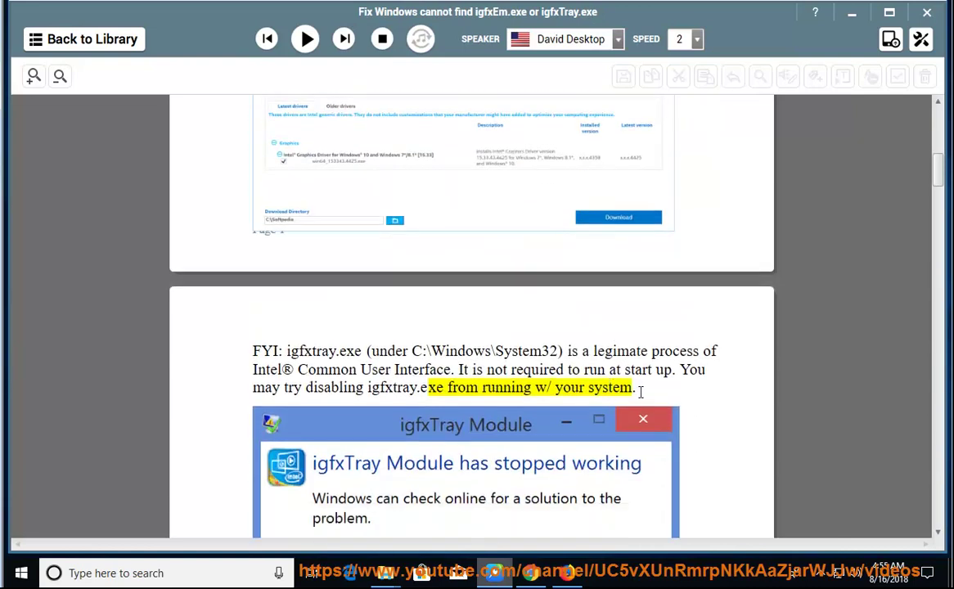
{"action": "left_click_drag", "start_coordinate": [641, 391], "coordinate": [305, 390]}
{"action": "right_click", "coordinate": [630, 584]}
{"action": "left_click", "coordinate": [643, 511]}
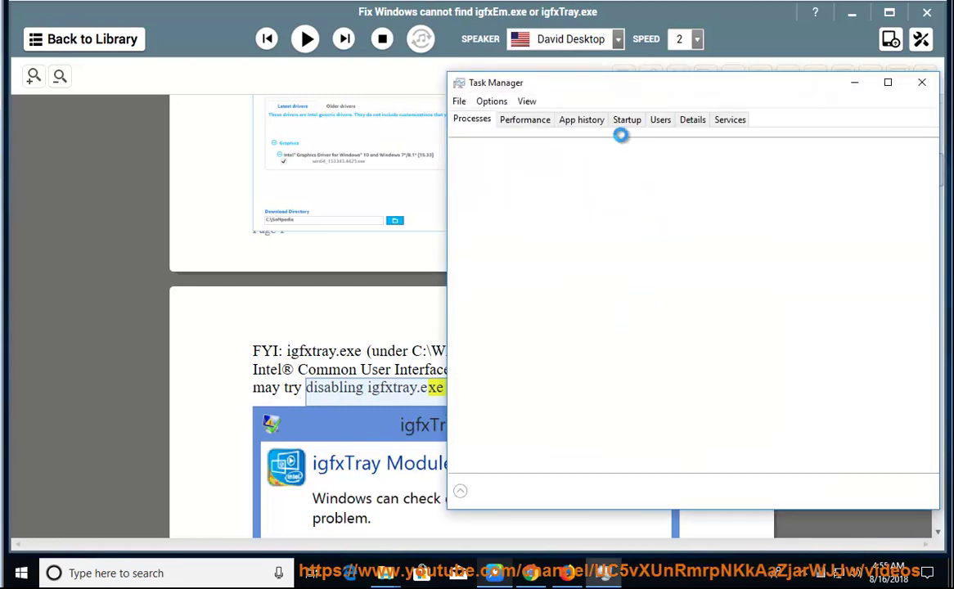
{"action": "left_click", "coordinate": [626, 121]}
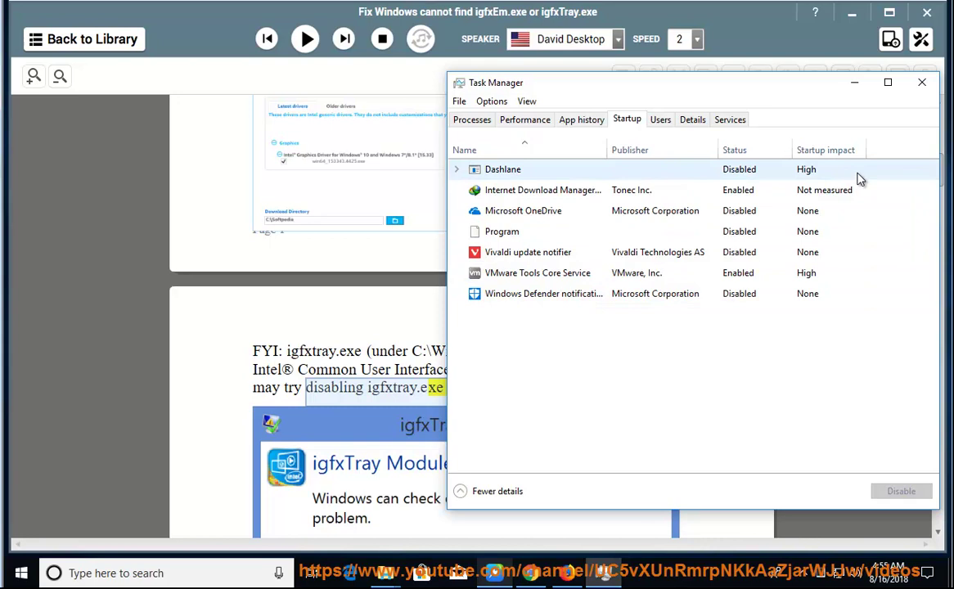
{"action": "left_click", "coordinate": [853, 83]}
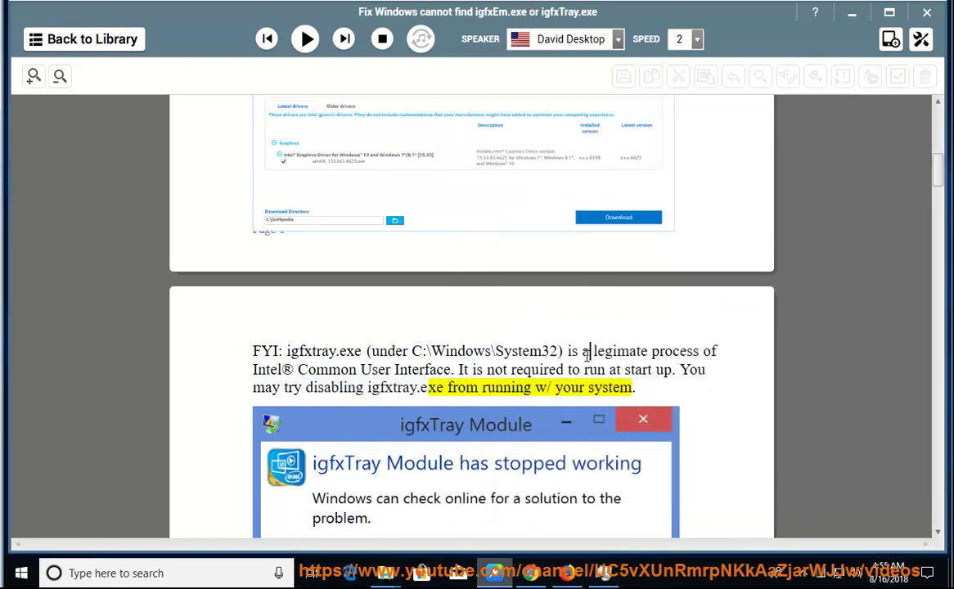
- Have the document read aloud from the SFC scan step through Solution 2's Windows Media Player troubleshooter, and pause it
{"action": "scroll", "coordinate": [586, 358], "scroll_direction": "down", "scroll_amount": 1}
{"action": "scroll", "coordinate": [587, 358], "scroll_direction": "down", "scroll_amount": 3}
{"action": "scroll", "coordinate": [586, 357], "scroll_direction": "down", "scroll_amount": 1}
{"action": "left_click", "coordinate": [306, 38]}
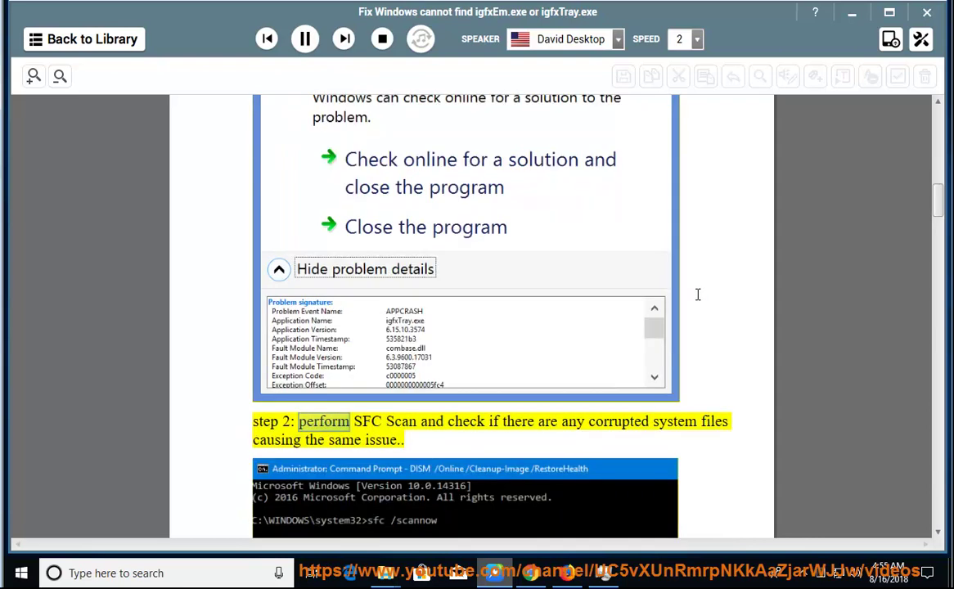
{"action": "scroll", "coordinate": [708, 319], "scroll_direction": "down", "scroll_amount": 1}
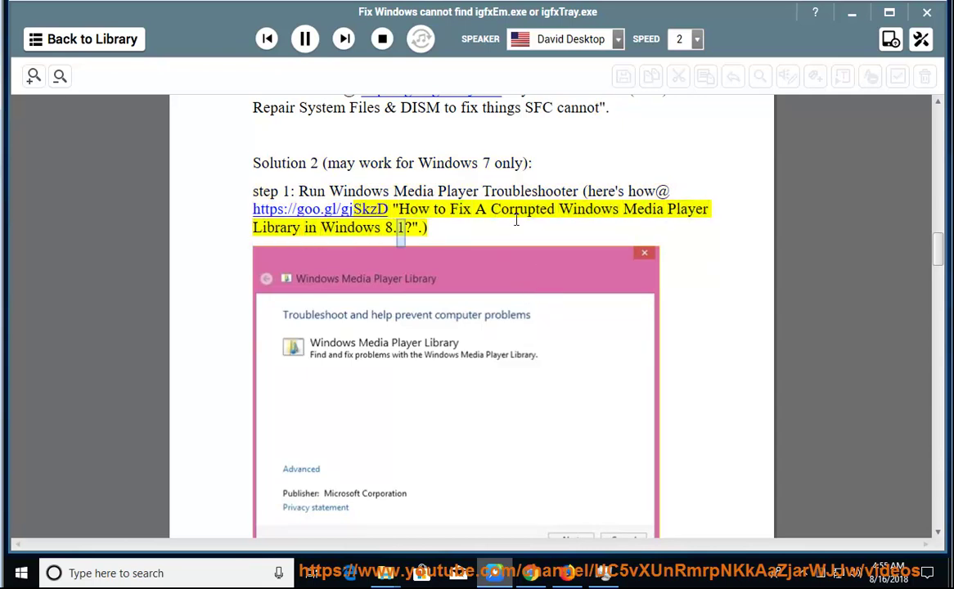
{"action": "left_click", "coordinate": [304, 40]}
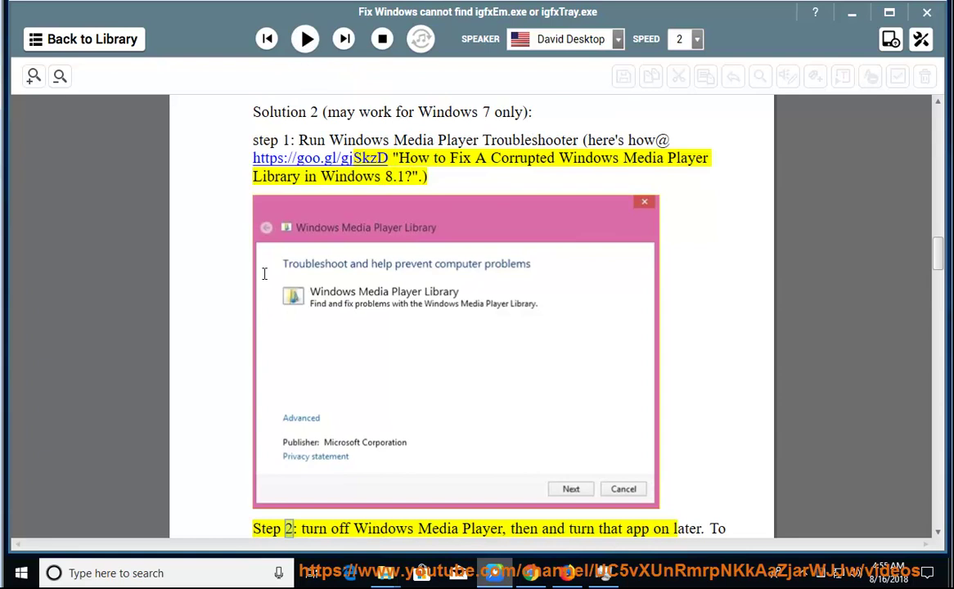
- Open the Windows Troubleshoot settings, look through the whole list of troubleshooters, and minimize Settings
{"action": "left_click", "coordinate": [148, 574]}
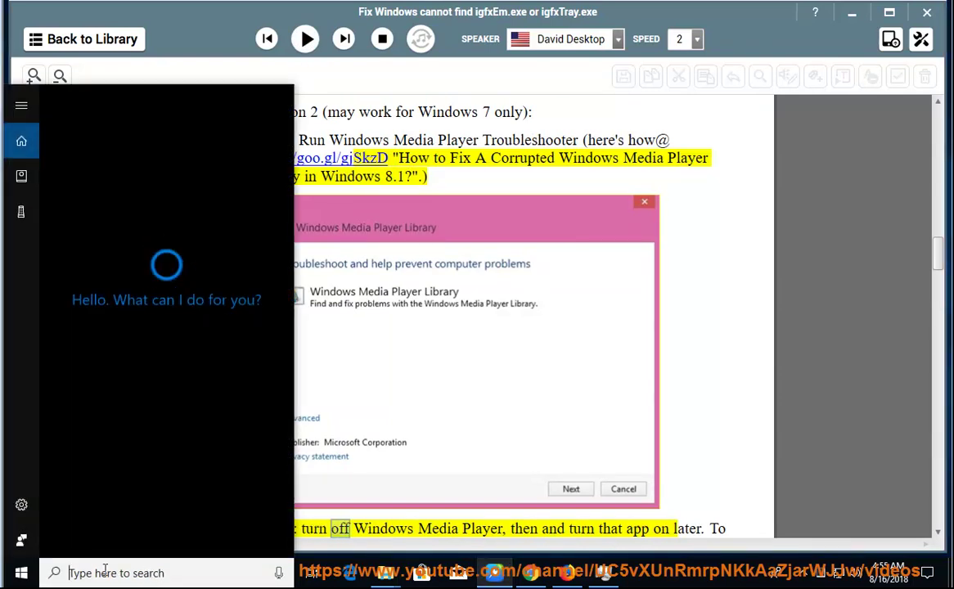
{"action": "type", "text": "TR"}
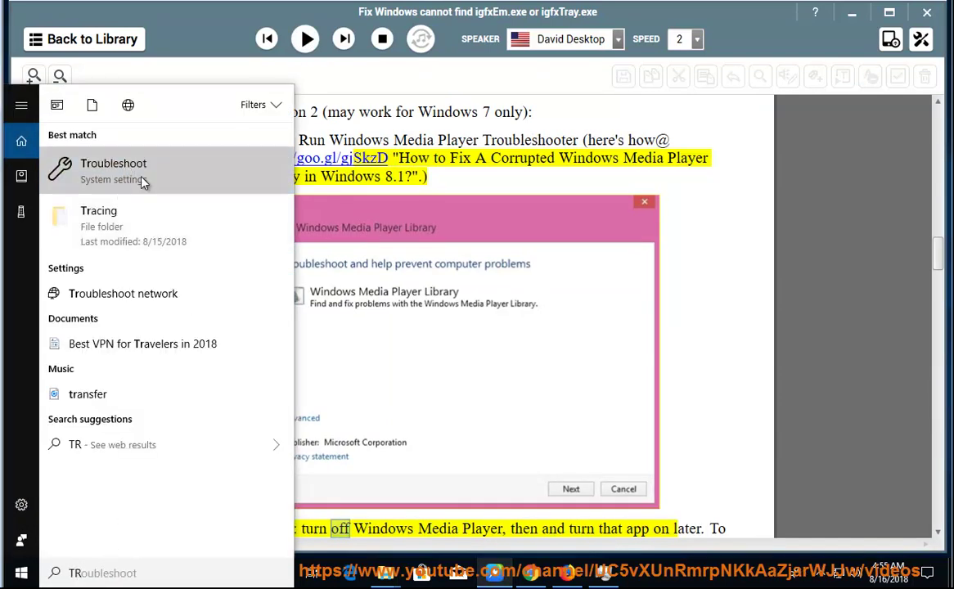
{"action": "left_click", "coordinate": [131, 170]}
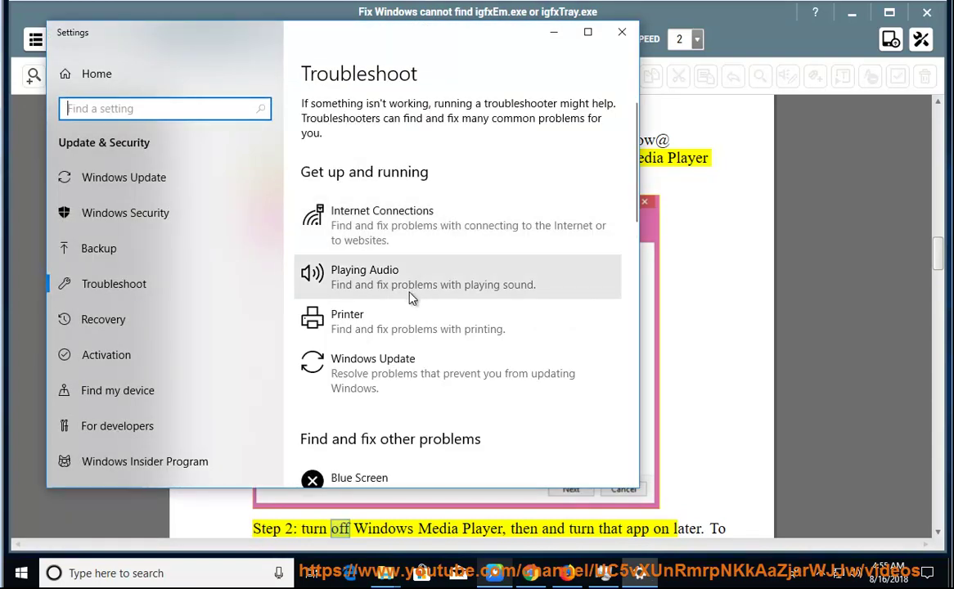
{"action": "scroll", "coordinate": [445, 376], "scroll_direction": "down", "scroll_amount": 5}
{"action": "scroll", "coordinate": [445, 376], "scroll_direction": "down", "scroll_amount": 5}
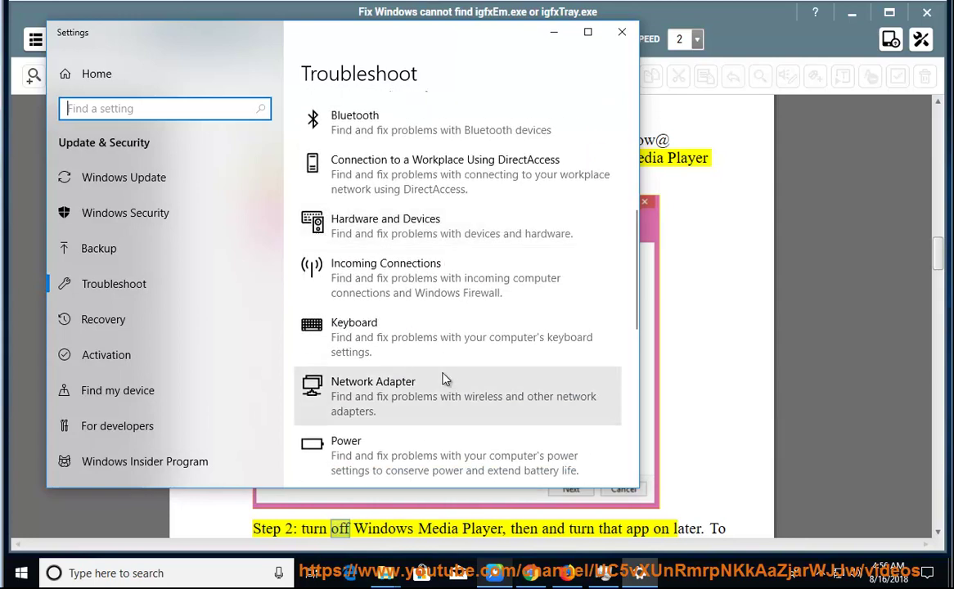
{"action": "scroll", "coordinate": [445, 377], "scroll_direction": "down", "scroll_amount": 8}
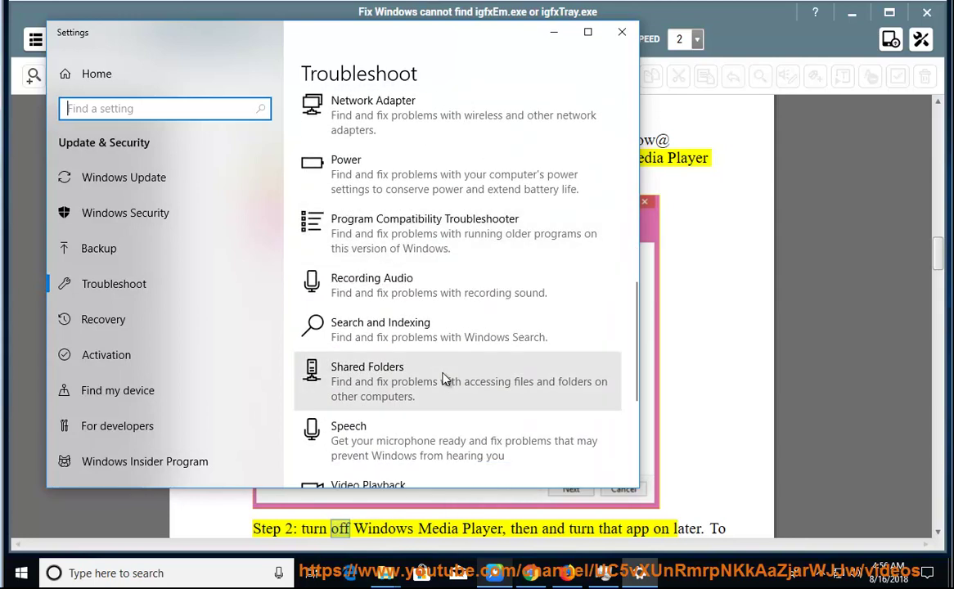
{"action": "scroll", "coordinate": [443, 378], "scroll_direction": "down", "scroll_amount": 3}
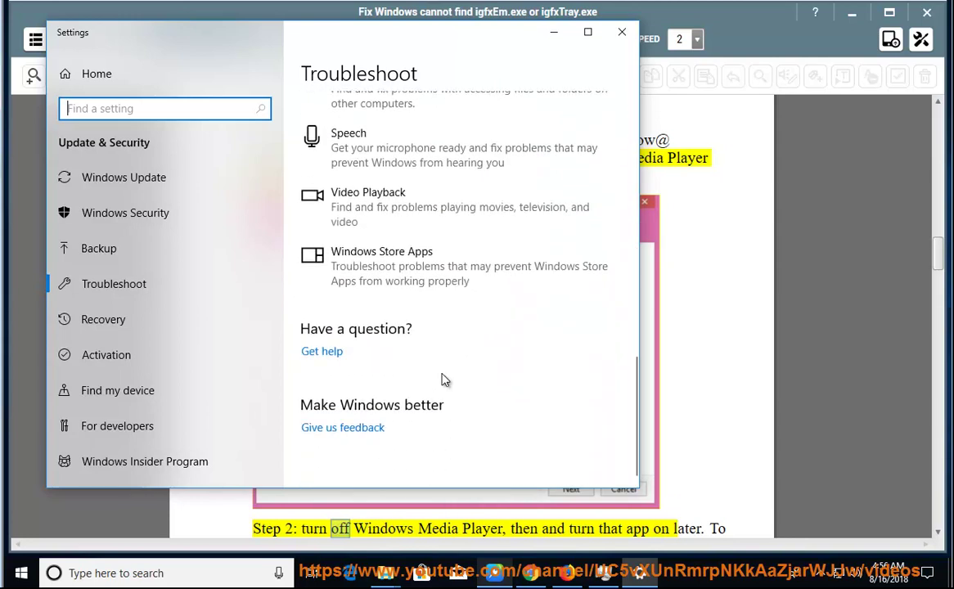
{"action": "left_click", "coordinate": [556, 34]}
- Have the document read aloud through the Music Library Locations instructions, pause it, and return to Step 2's commands
{"action": "left_click", "coordinate": [305, 38]}
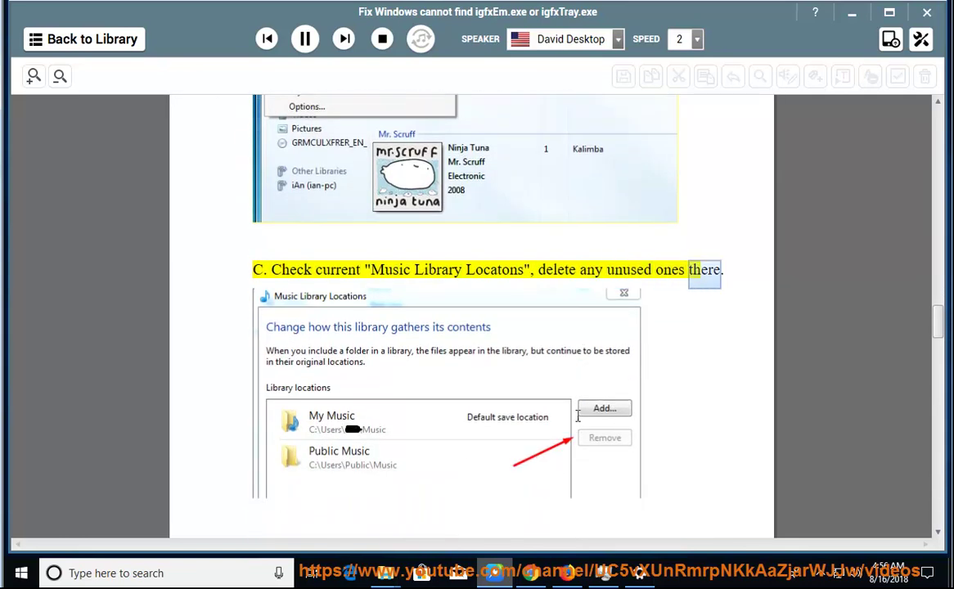
{"action": "left_click", "coordinate": [304, 38]}
{"action": "scroll", "coordinate": [607, 300], "scroll_direction": "up", "scroll_amount": 3}
{"action": "scroll", "coordinate": [608, 300], "scroll_direction": "up", "scroll_amount": 5}
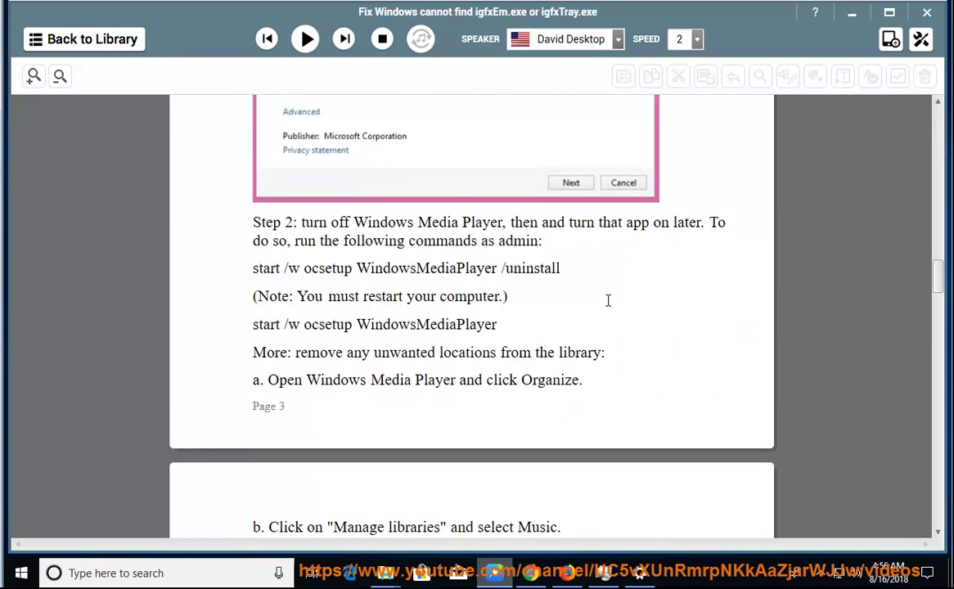
- Highlight the instruction to run the commands as admin, and open Command Prompt as administrator, allowing it to make changes
{"action": "left_click_drag", "start_coordinate": [550, 239], "coordinate": [269, 241]}
{"action": "left_click", "coordinate": [187, 575]}
{"action": "type", "text": "CMD"}
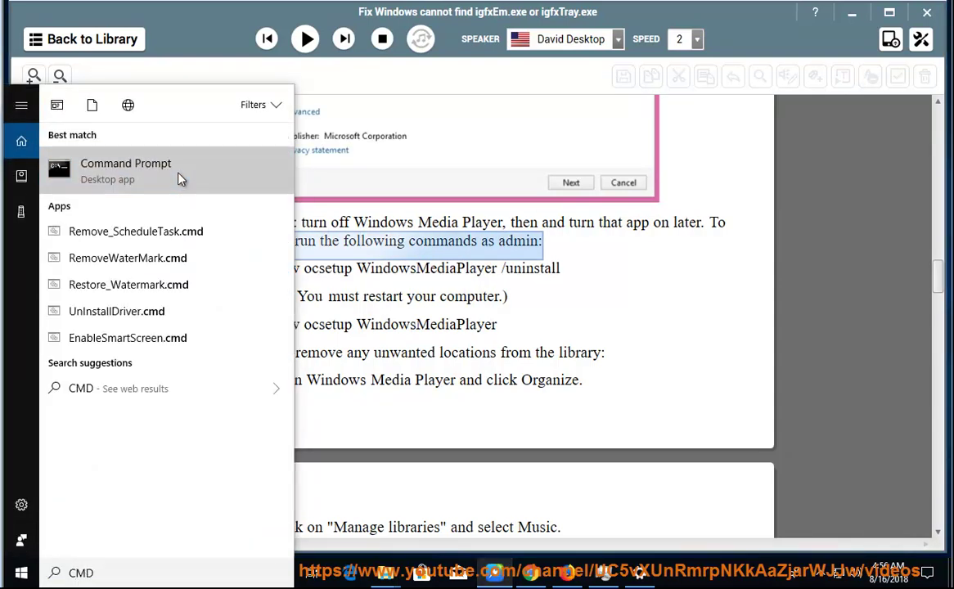
{"action": "right_click", "coordinate": [176, 171]}
{"action": "left_click", "coordinate": [146, 193]}
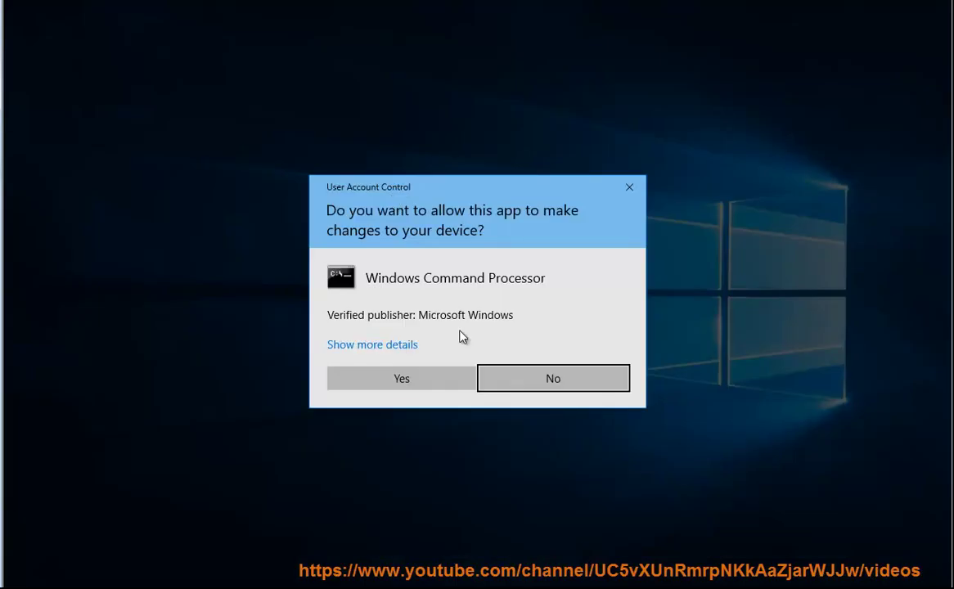
{"action": "left_click", "coordinate": [372, 384]}
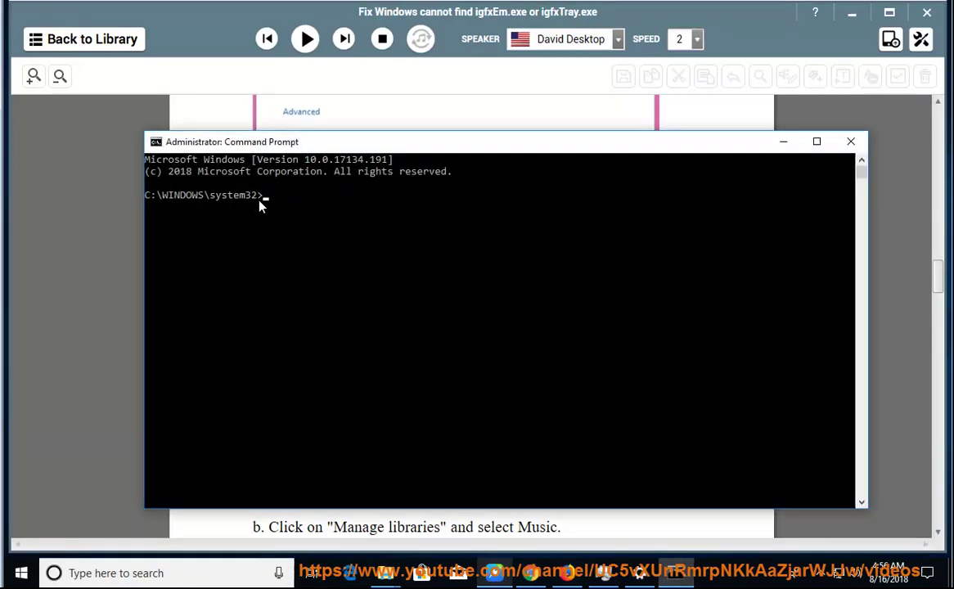
- Copy the command "start /w ocsetup WindowsMediaPlayer /uninstall" from the document
{"action": "left_click", "coordinate": [114, 289]}
{"action": "left_click_drag", "start_coordinate": [563, 269], "coordinate": [254, 270]}
{"action": "right_click", "coordinate": [271, 275]}
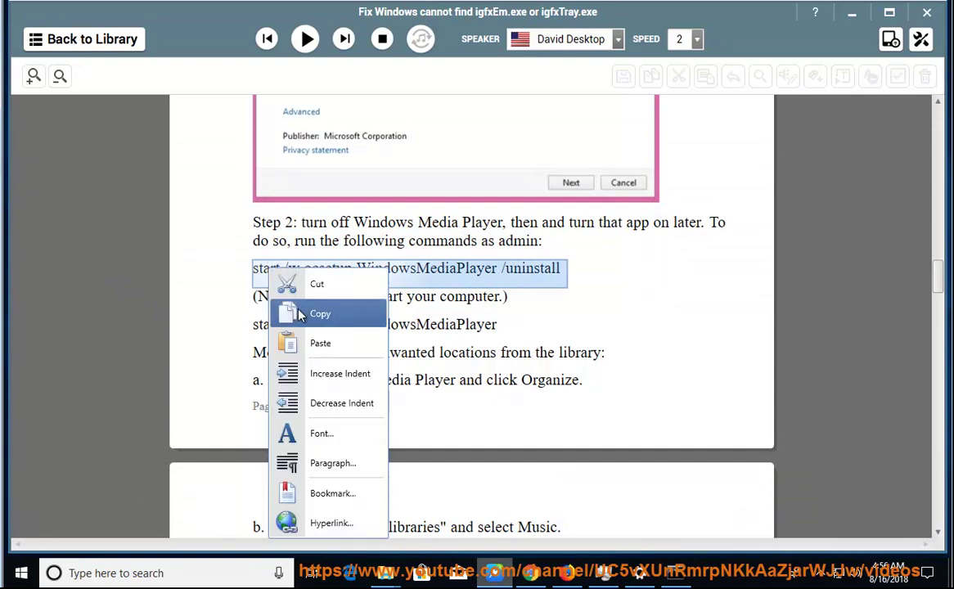
{"action": "left_click", "coordinate": [309, 314]}
- Show where the paste command is found in the administrator Command Prompt window, and minimize the window without running anything
{"action": "left_click", "coordinate": [692, 577]}
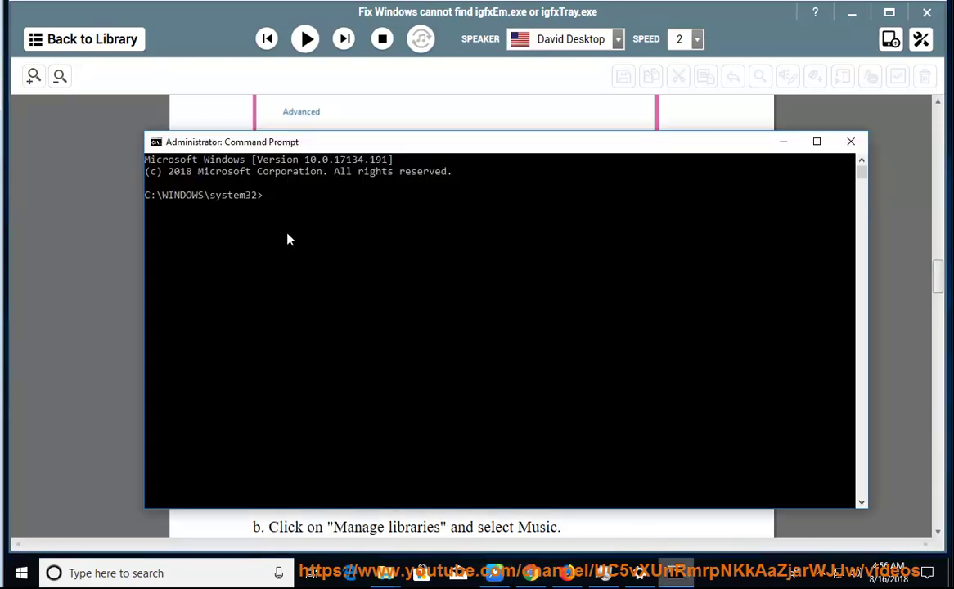
{"action": "left_click", "coordinate": [155, 143]}
{"action": "mouse_move", "coordinate": [197, 265]}
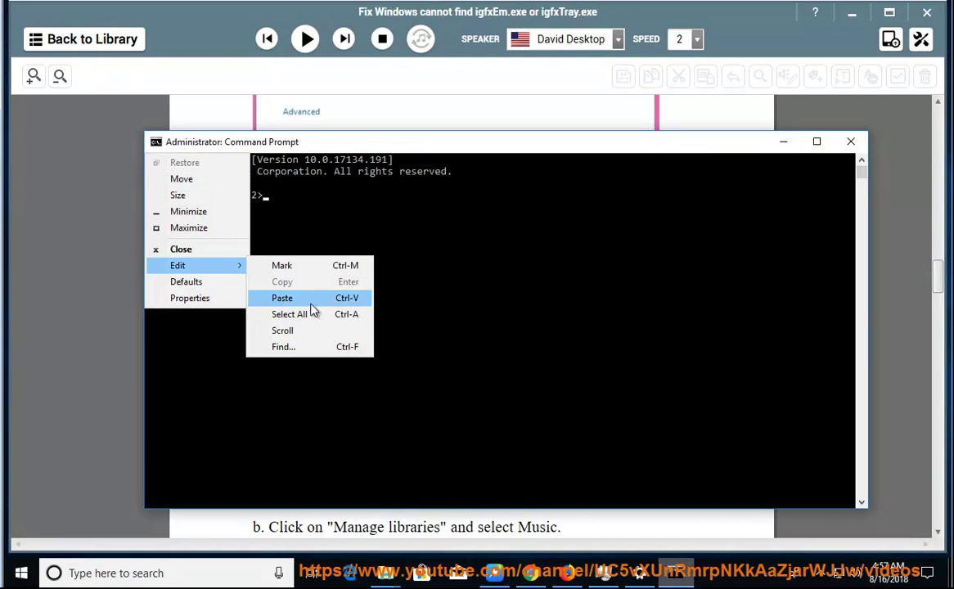
{"action": "left_click", "coordinate": [784, 143]}
{"action": "left_click", "coordinate": [783, 141]}
- Resume the read-aloud at Case study 2 on igfxEM.exe, and highlight the Intel Driver & Support Assistant title in Firefox
{"action": "scroll", "coordinate": [688, 368], "scroll_direction": "down", "scroll_amount": 1}
{"action": "scroll", "coordinate": [687, 373], "scroll_direction": "down", "scroll_amount": 5}
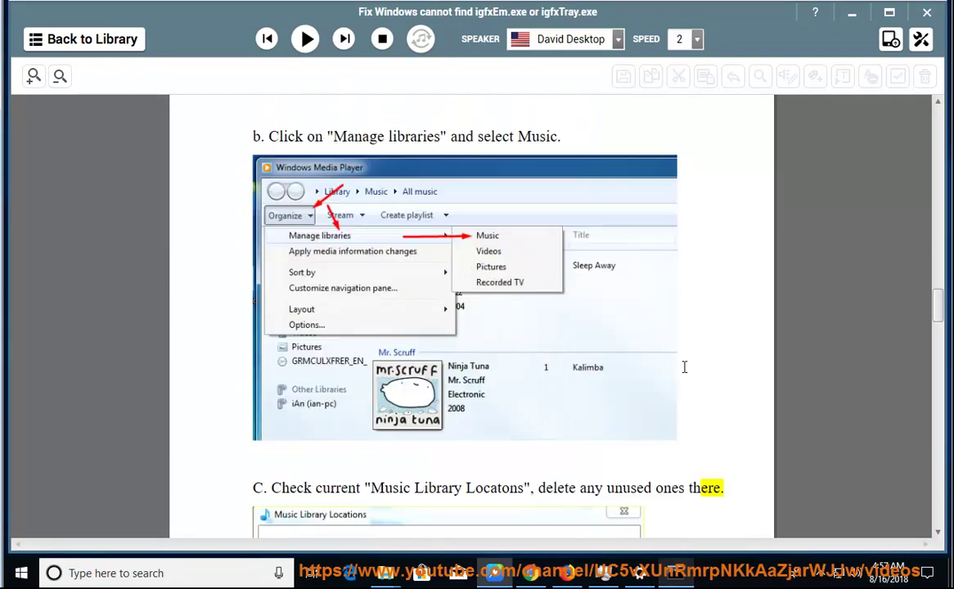
{"action": "scroll", "coordinate": [684, 367], "scroll_direction": "down", "scroll_amount": 3}
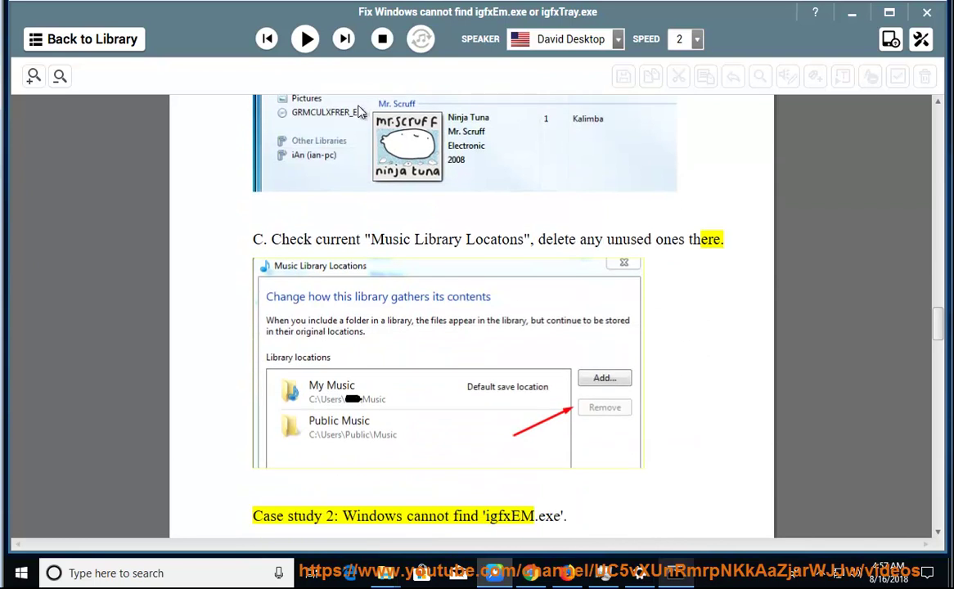
{"action": "left_click", "coordinate": [307, 40]}
{"action": "scroll", "coordinate": [577, 456], "scroll_direction": "down", "scroll_amount": 5}
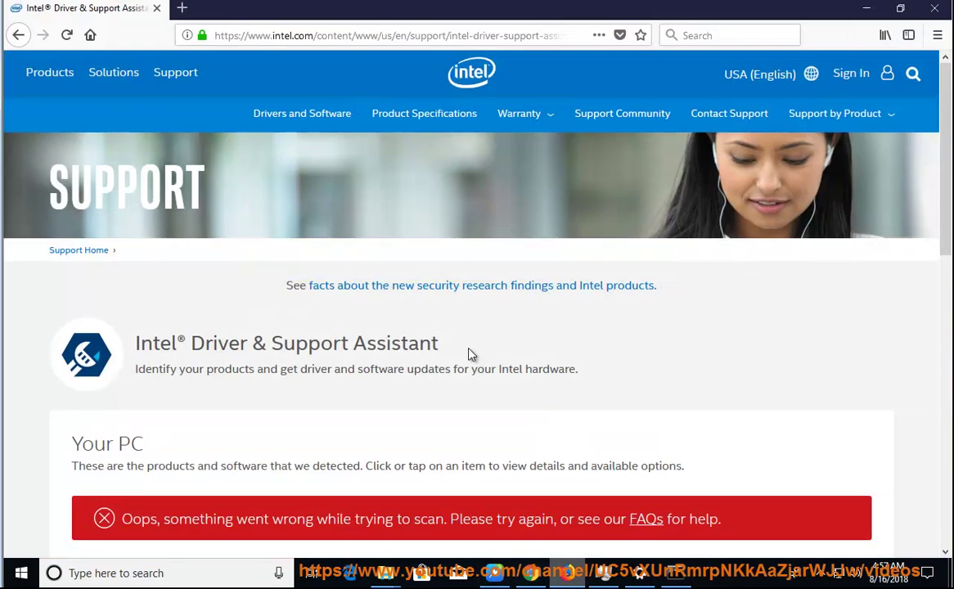
{"action": "left_click_drag", "start_coordinate": [472, 353], "coordinate": [133, 345]}
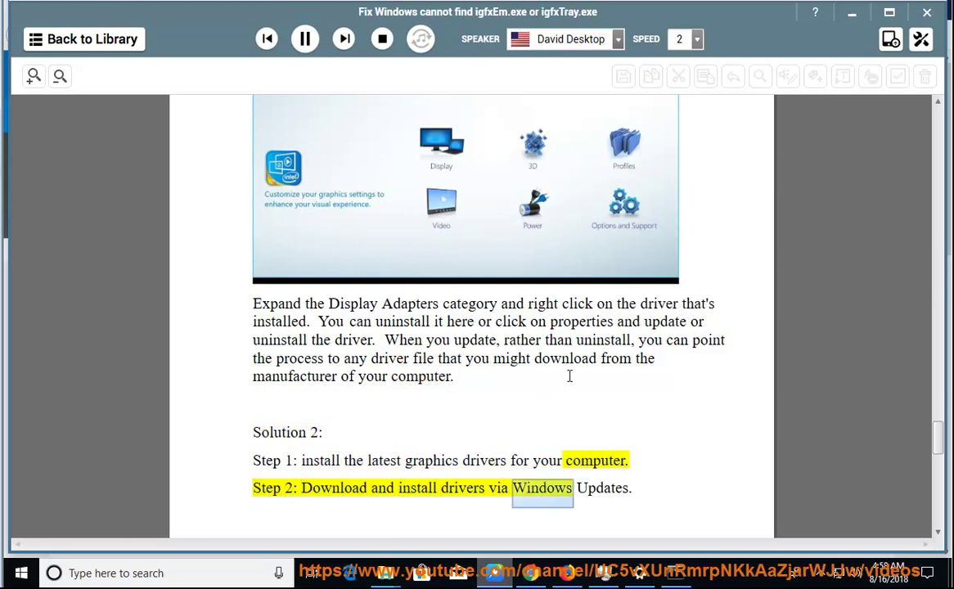
- Open the Windows Update page in Settings to show where updates are checked, and return to the document
{"action": "left_click", "coordinate": [304, 40]}
{"action": "left_click", "coordinate": [20, 572]}
{"action": "left_click", "coordinate": [23, 504]}
{"action": "left_click", "coordinate": [78, 74]}
{"action": "scroll", "coordinate": [365, 396], "scroll_direction": "down", "scroll_amount": 3}
{"action": "left_click", "coordinate": [221, 447]}
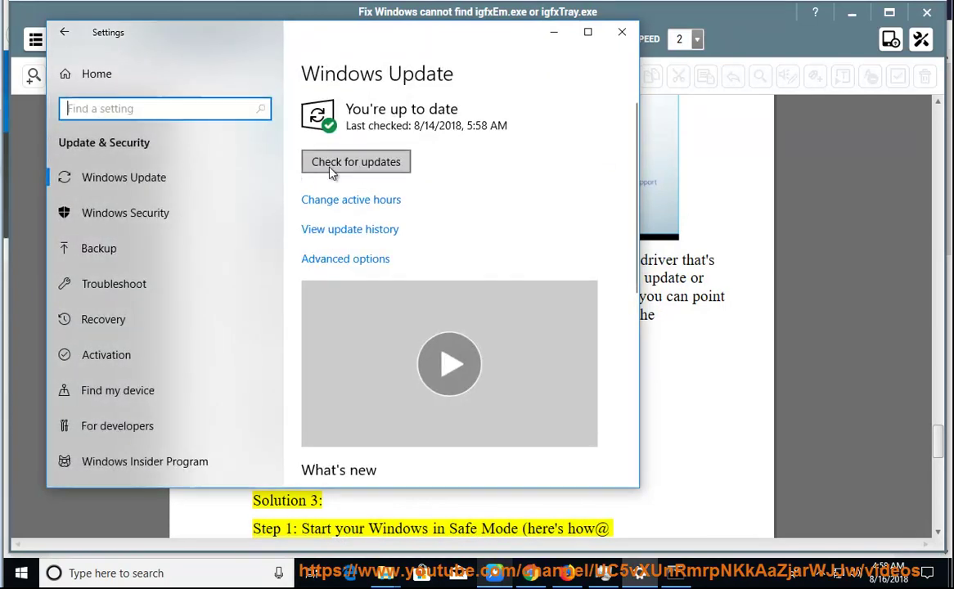
{"action": "left_click", "coordinate": [672, 336]}
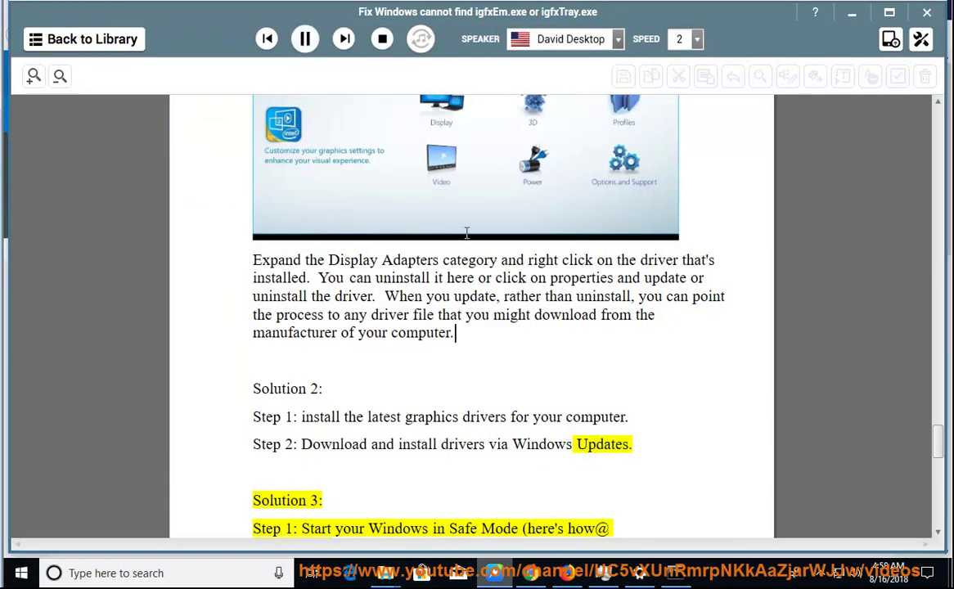